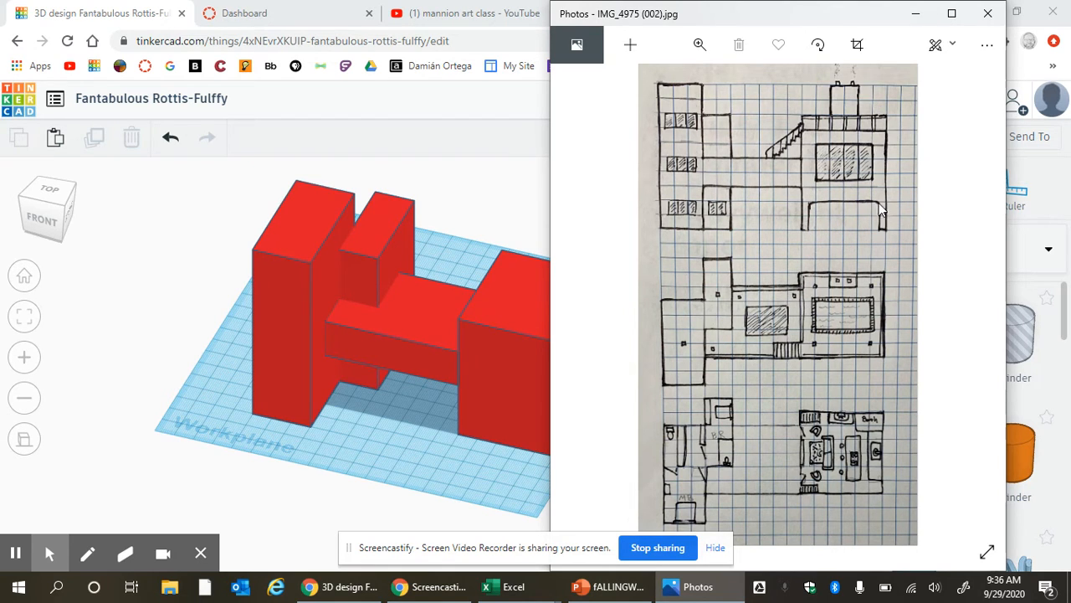
Put away the reference photo and place a hole box on the workplane in front of the red building blocks.
{"action": "left_click", "coordinate": [916, 13]}
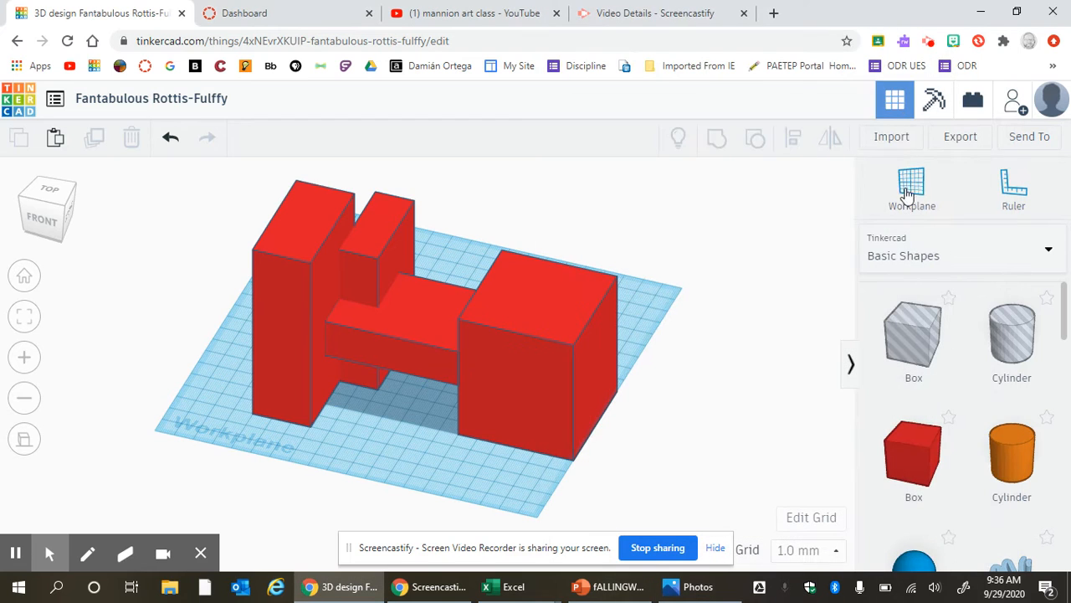
{"action": "right_click_drag", "start_coordinate": [667, 369], "coordinate": [691, 359]}
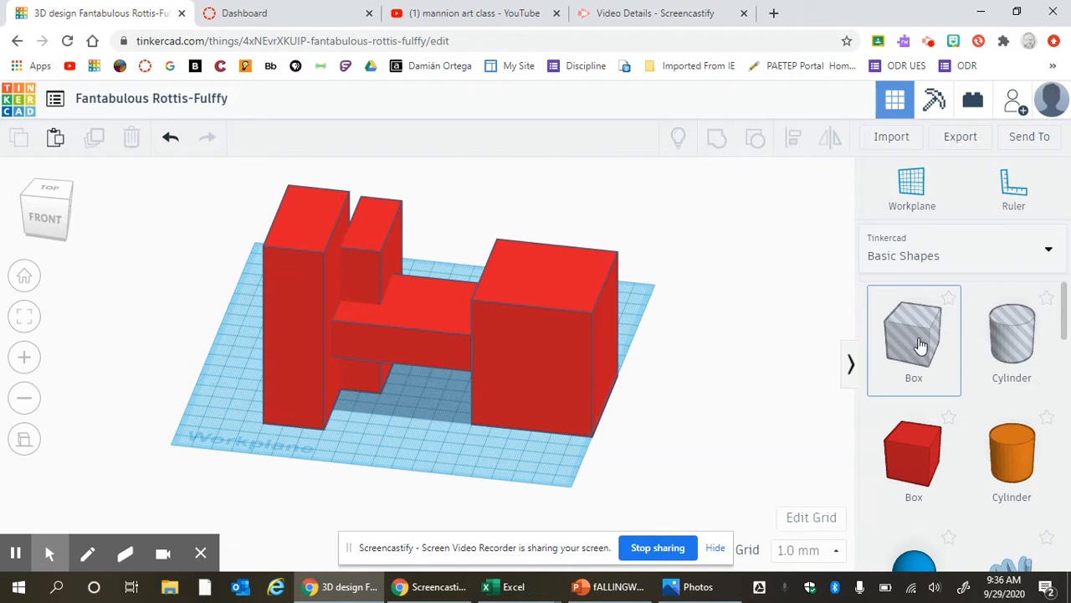
{"action": "left_click", "coordinate": [900, 345]}
{"action": "left_click_drag", "start_coordinate": [844, 371], "coordinate": [408, 441]}
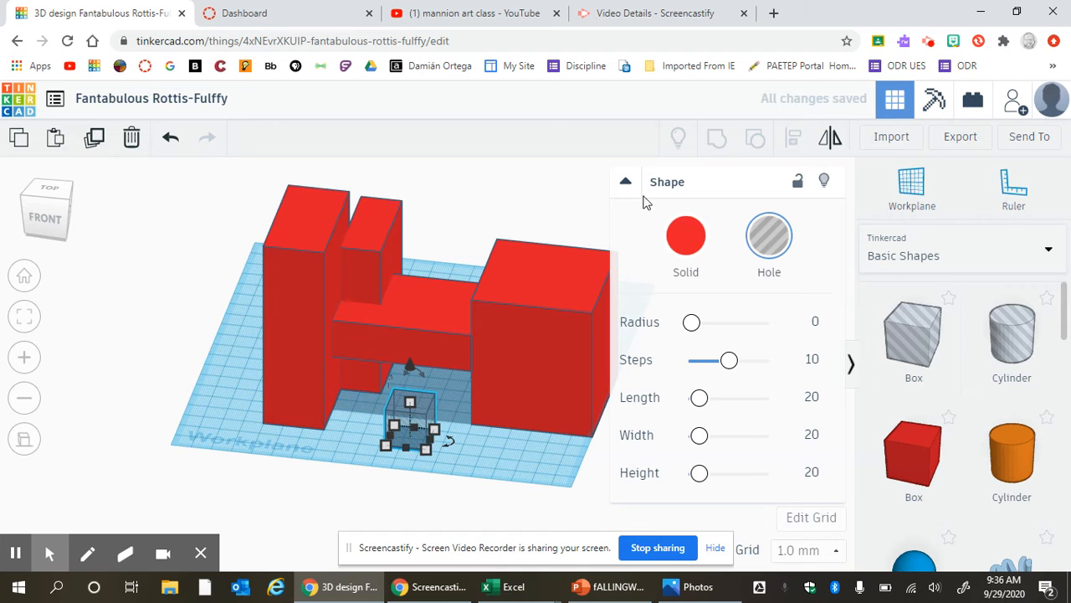
Toggle the new box between solid and hole, leaving it as a hole.
{"action": "left_click", "coordinate": [684, 242]}
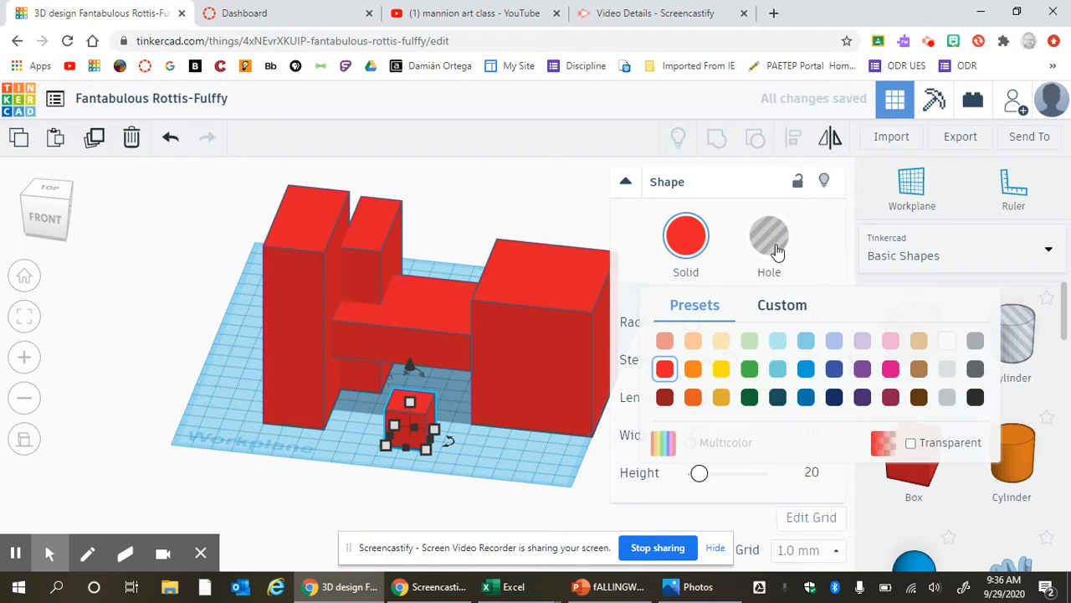
{"action": "left_click", "coordinate": [776, 249]}
{"action": "left_click", "coordinate": [686, 234]}
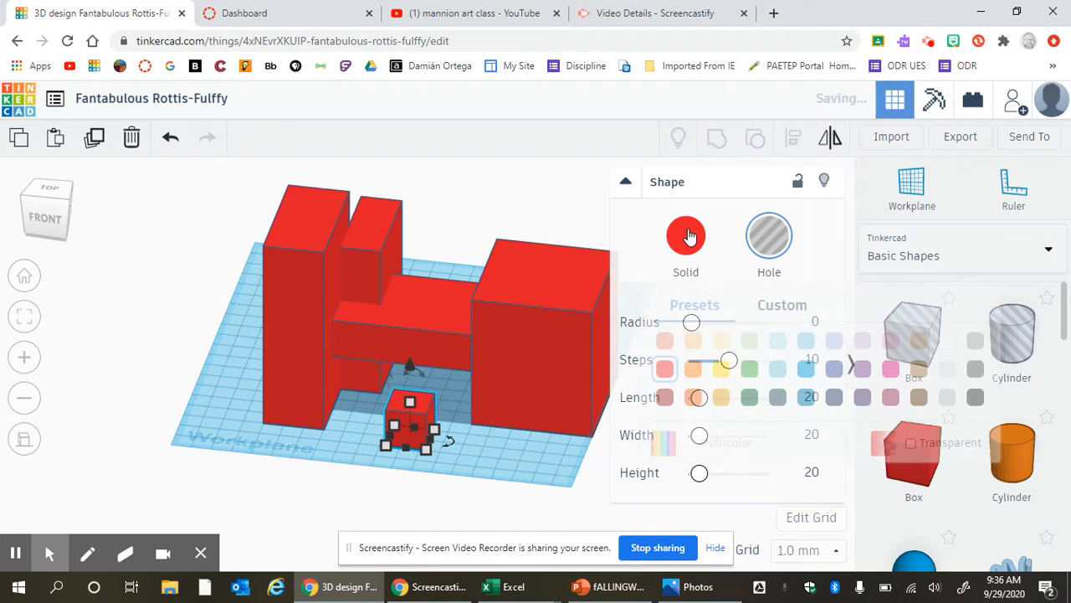
{"action": "left_click", "coordinate": [774, 245]}
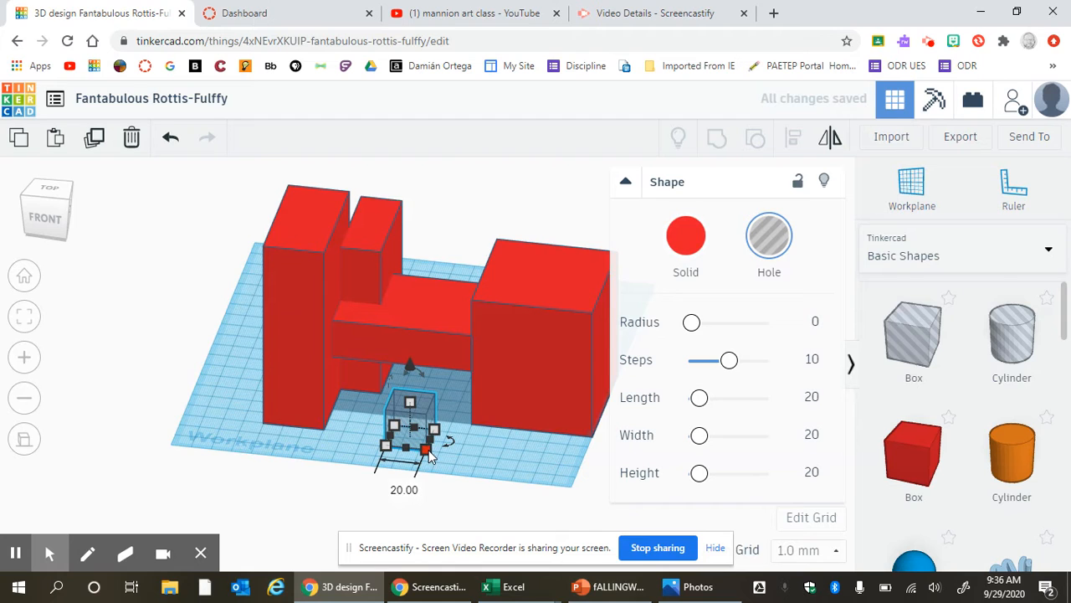
Enlarge the hole box's footprint to 50 mm wide and 70 mm deep.
{"action": "left_click_drag", "start_coordinate": [426, 452], "coordinate": [489, 477]}
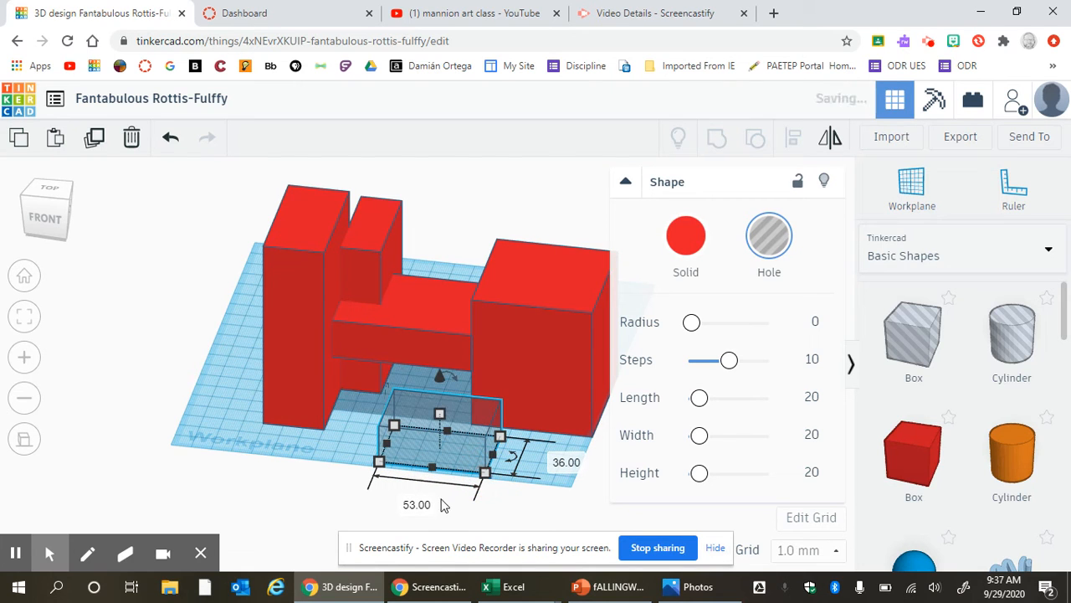
{"action": "left_click", "coordinate": [412, 505]}
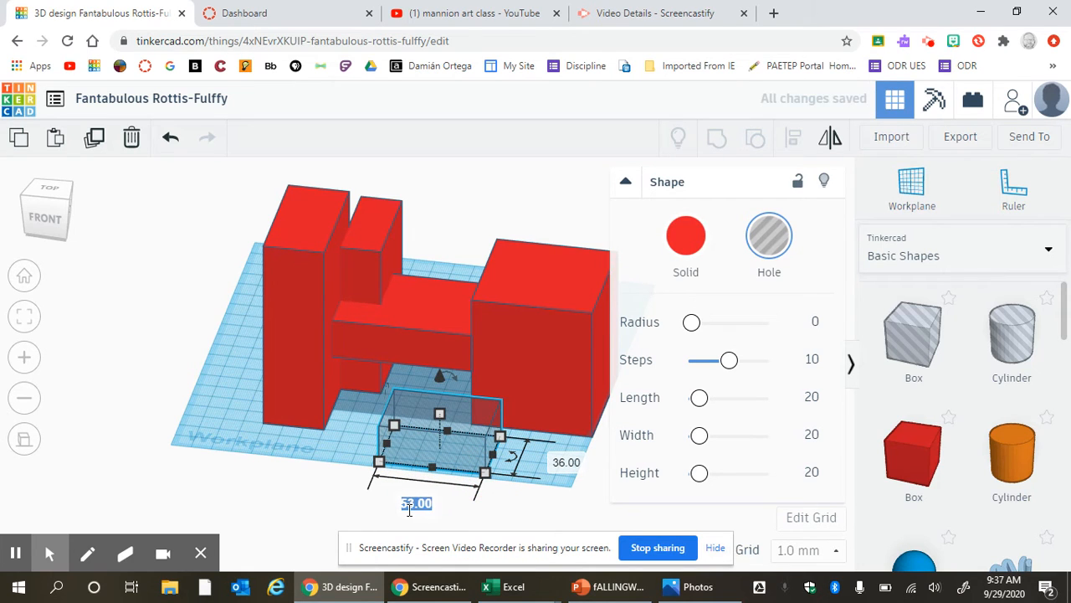
{"action": "type", "text": "50"}
{"action": "key", "text": "Return"}
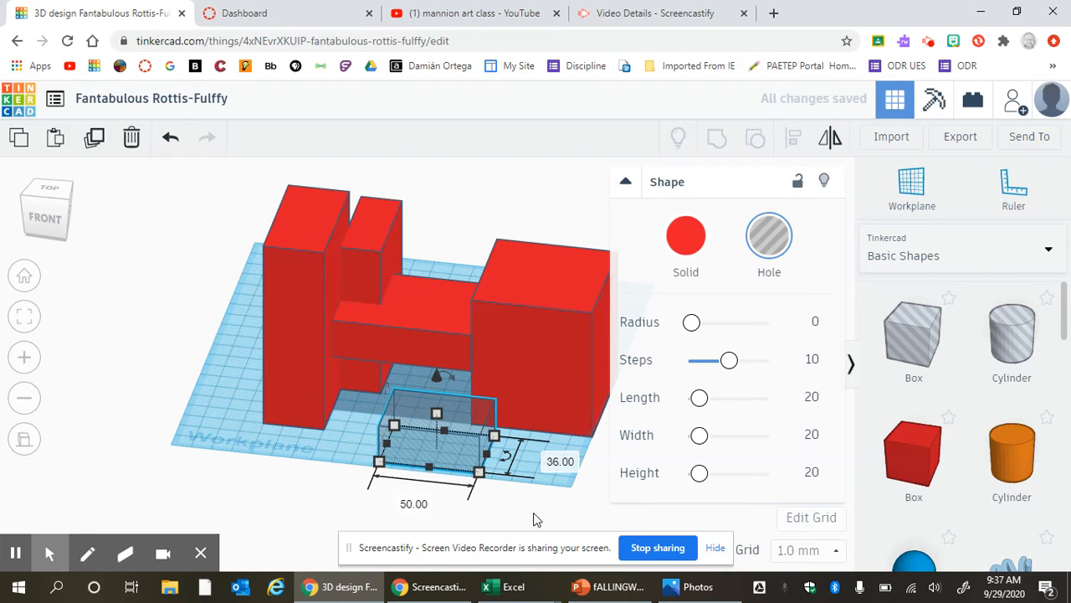
{"action": "left_click", "coordinate": [555, 461]}
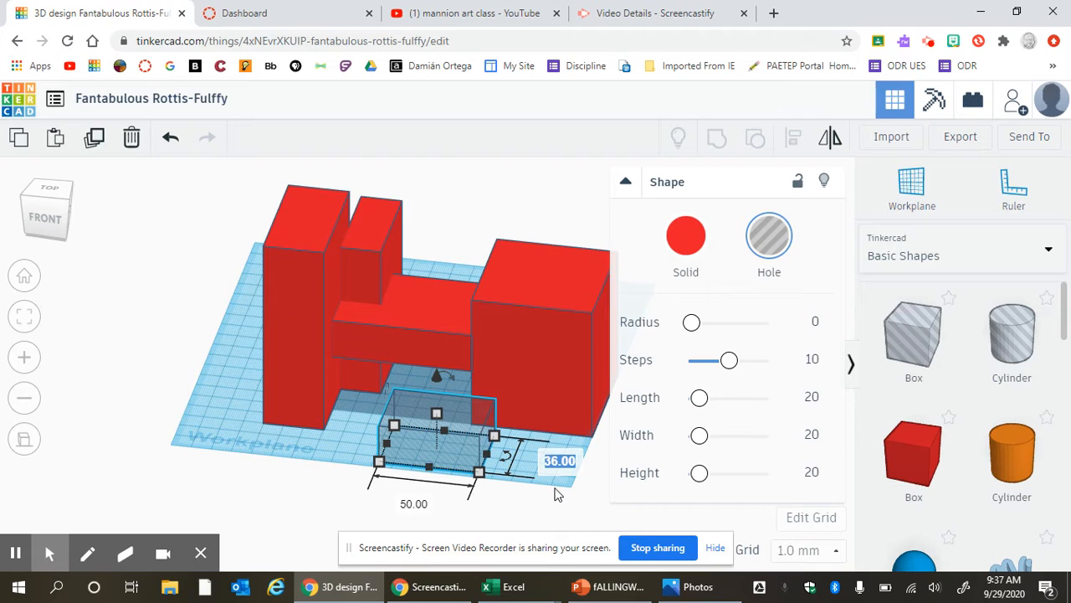
{"action": "type", "text": "70"}
{"action": "key", "text": "Return"}
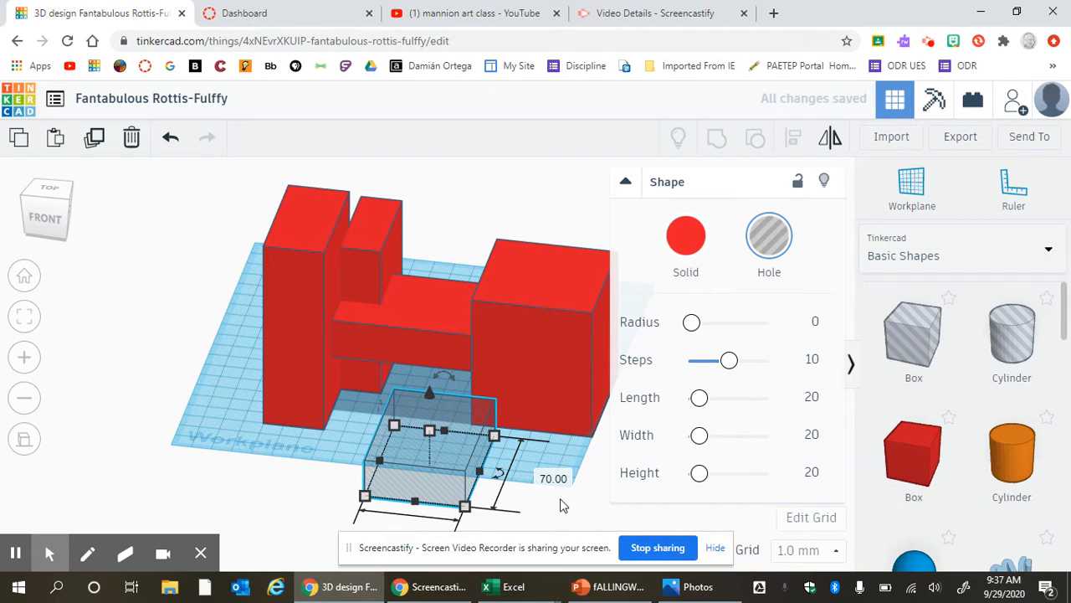
Set the hole box's height to 30 mm and deselect it.
{"action": "right_click_drag", "start_coordinate": [559, 499], "coordinate": [567, 490]}
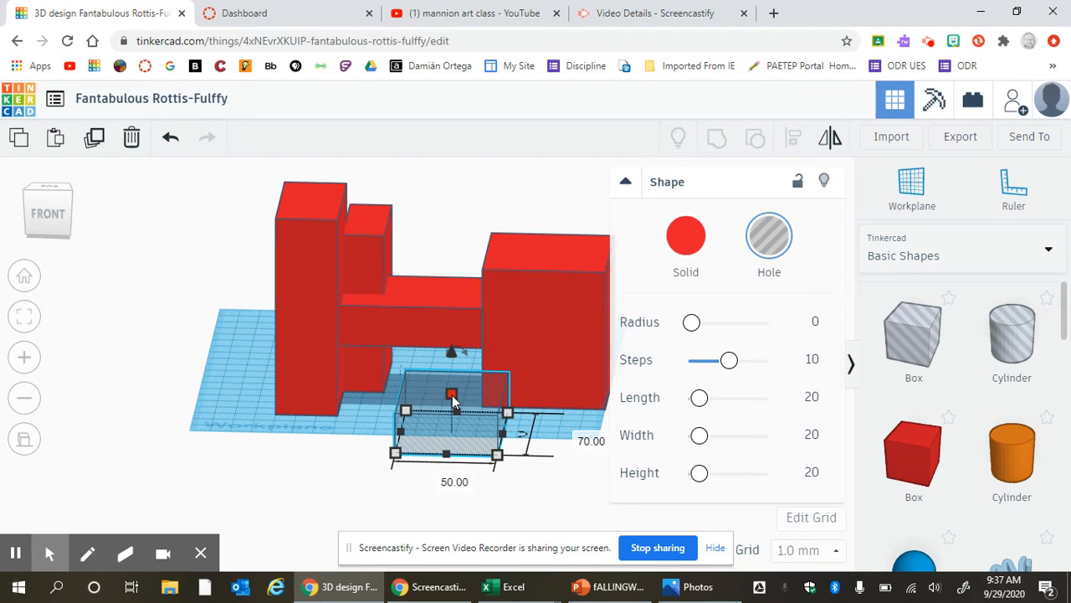
{"action": "mouse_move", "coordinate": [452, 395]}
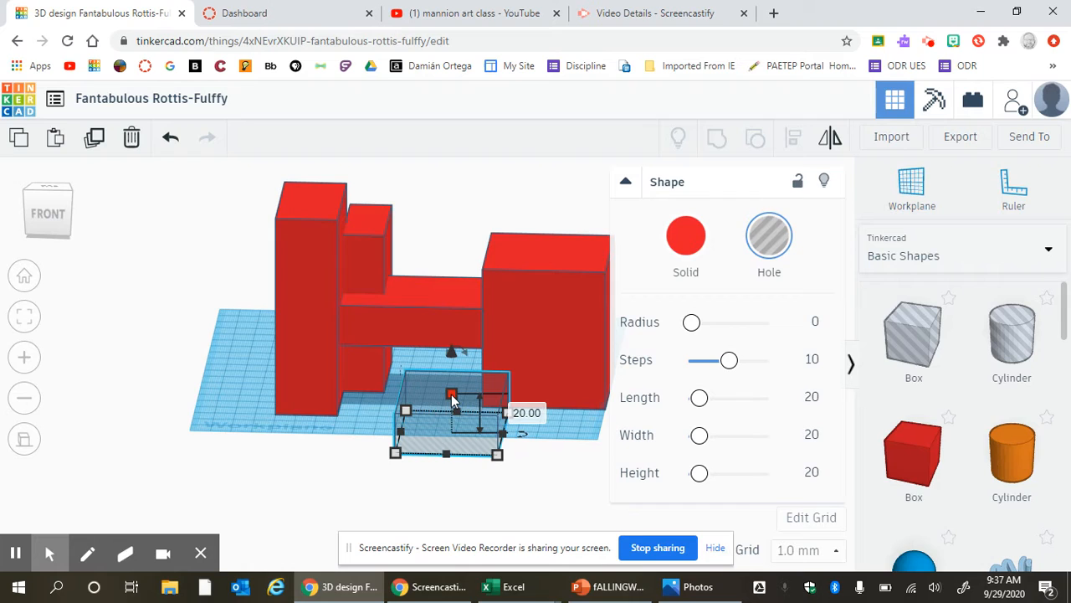
{"action": "left_click", "coordinate": [523, 412]}
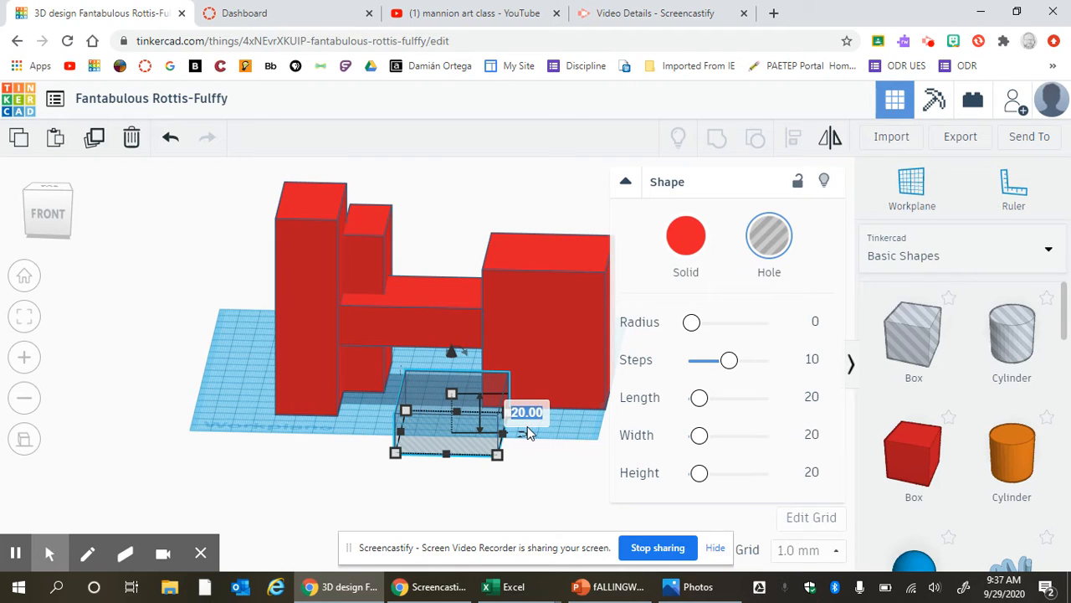
{"action": "type", "text": "30"}
{"action": "key", "text": "Return"}
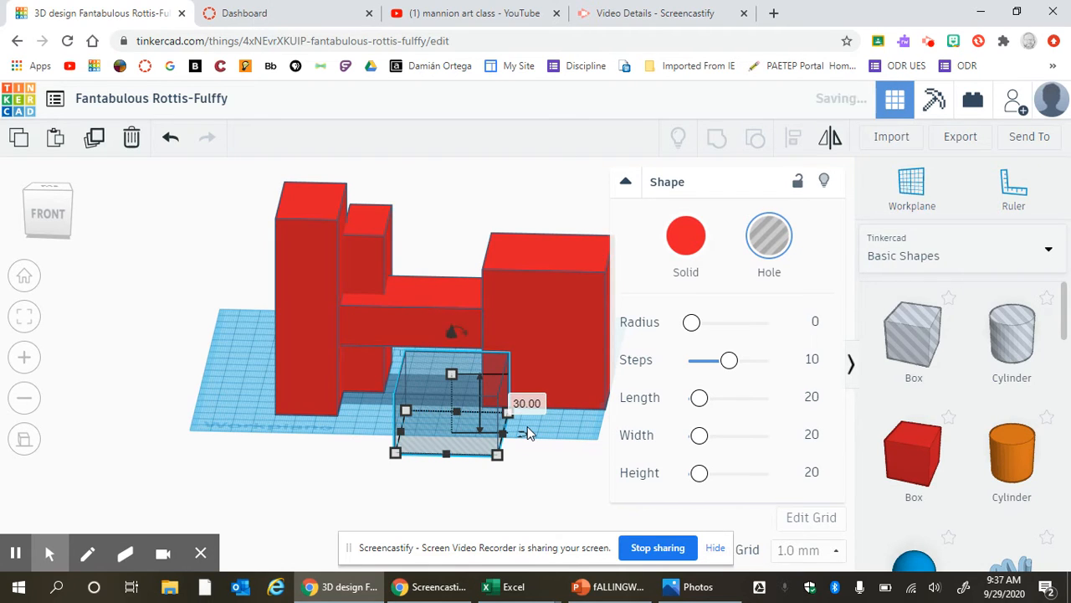
{"action": "left_click", "coordinate": [555, 456]}
Round the hole box's edges with a radius of 3.4.
{"action": "mouse_move", "coordinate": [533, 466]}
{"action": "right_mouse_down"}
{"action": "mouse_move", "coordinate": [543, 446]}
{"action": "mouse_move", "coordinate": [543, 457]}
{"action": "right_mouse_up"}
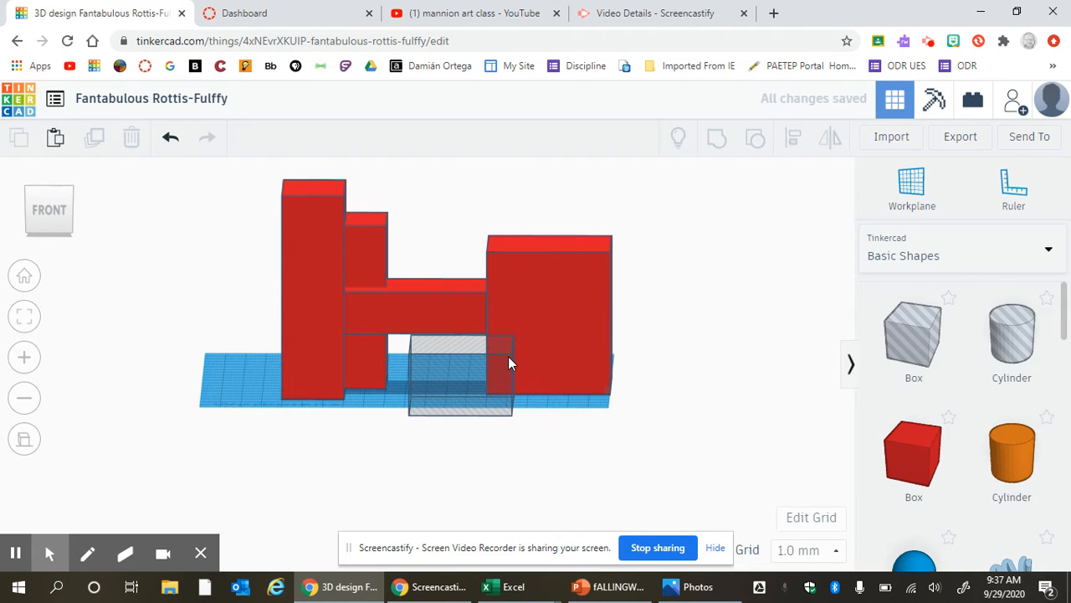
{"action": "left_click", "coordinate": [492, 363]}
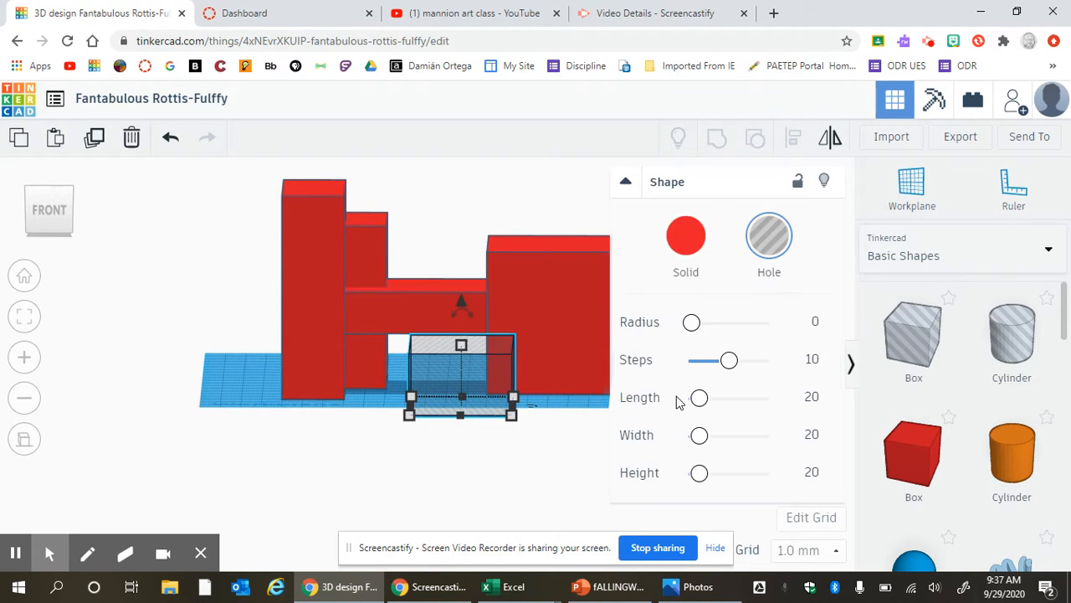
{"action": "scroll", "coordinate": [501, 361], "scroll_direction": "up", "scroll_amount": 3}
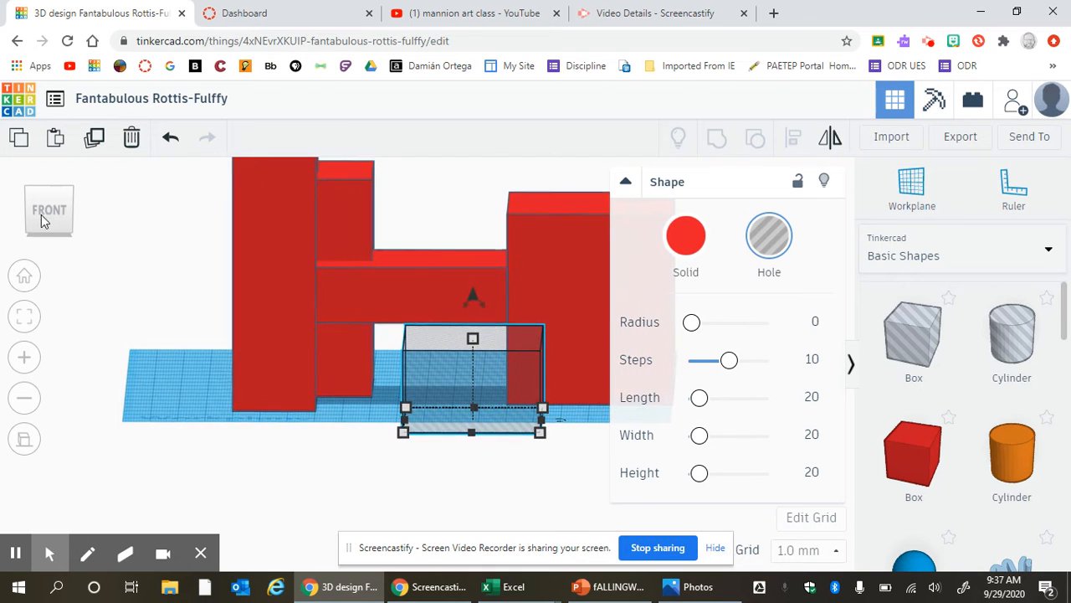
{"action": "left_click", "coordinate": [25, 316]}
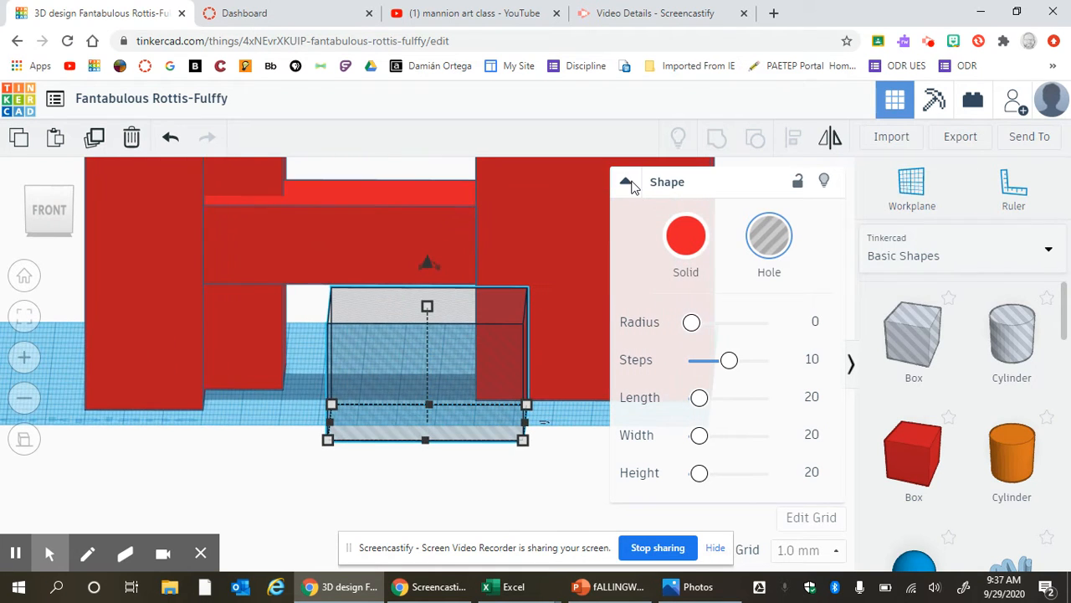
{"action": "left_click", "coordinate": [633, 186]}
{"action": "left_click", "coordinate": [631, 185]}
{"action": "mouse_move", "coordinate": [692, 334]}
{"action": "left_mouse_down"}
{"action": "mouse_move", "coordinate": [747, 332]}
{"action": "mouse_move", "coordinate": [718, 339]}
{"action": "mouse_move", "coordinate": [678, 325]}
{"action": "left_mouse_up"}
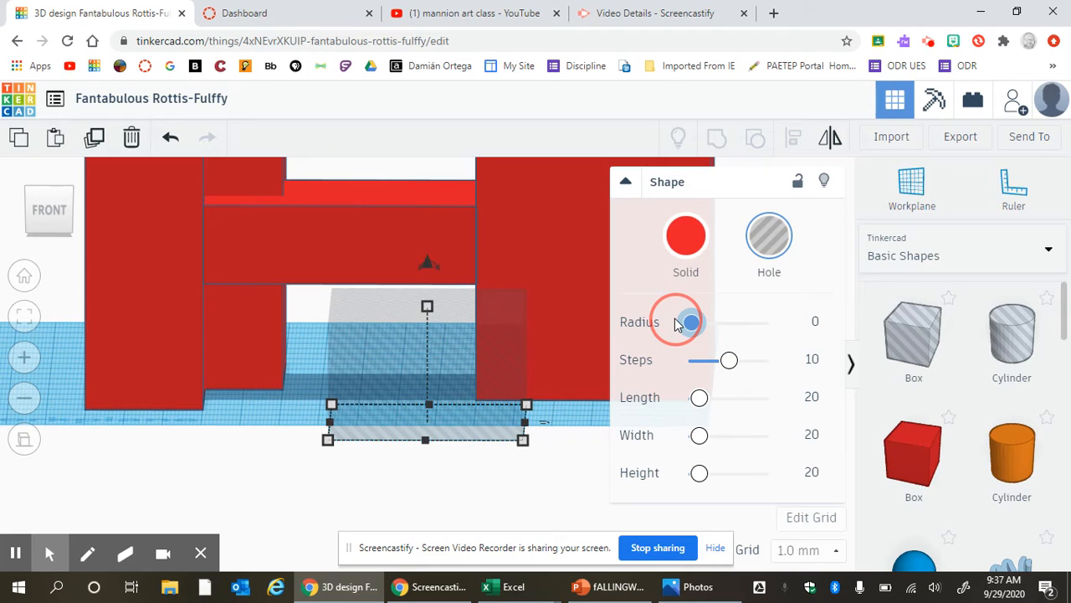
{"action": "left_click_drag", "start_coordinate": [678, 321], "coordinate": [707, 327]}
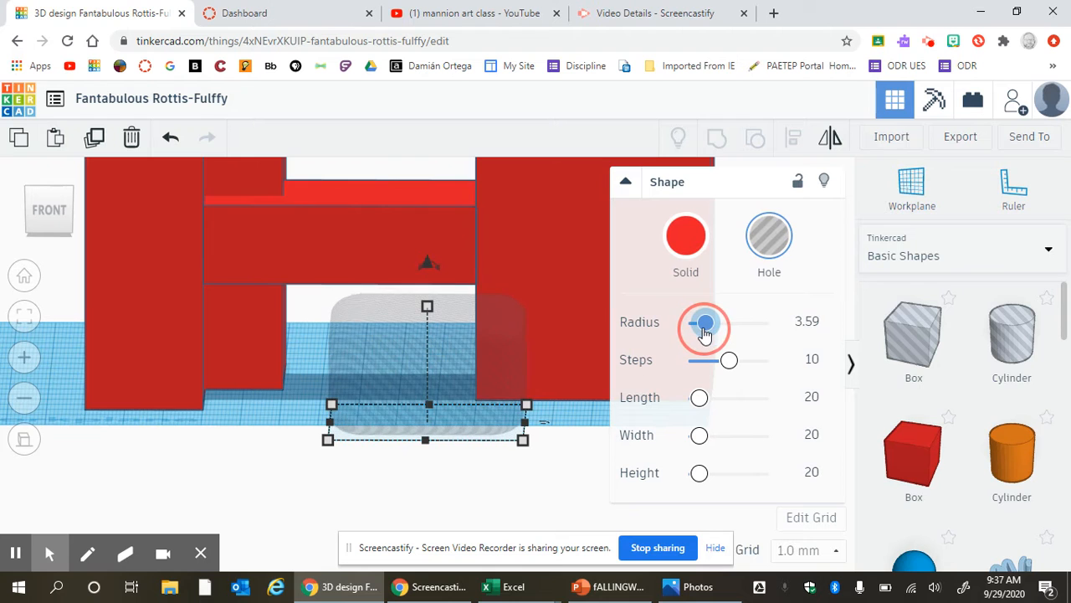
Lower the rounded hole 10 mm below the workplane and collapse its shape settings.
{"action": "mouse_move", "coordinate": [581, 447]}
{"action": "right_mouse_down"}
{"action": "mouse_move", "coordinate": [567, 421]}
{"action": "mouse_move", "coordinate": [577, 438]}
{"action": "mouse_move", "coordinate": [563, 450]}
{"action": "right_mouse_up"}
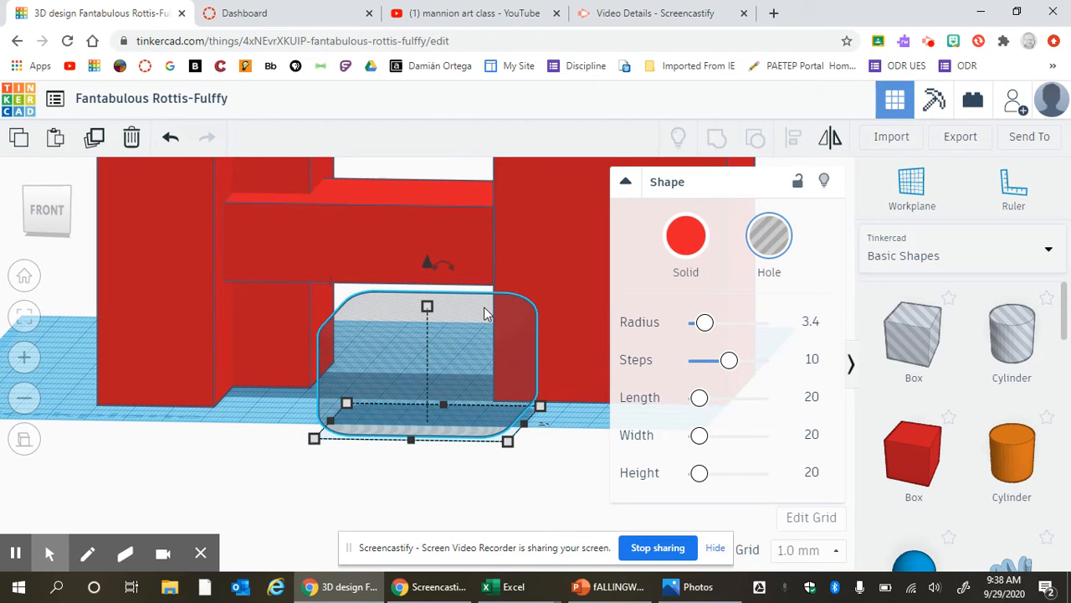
{"action": "mouse_move", "coordinate": [427, 306]}
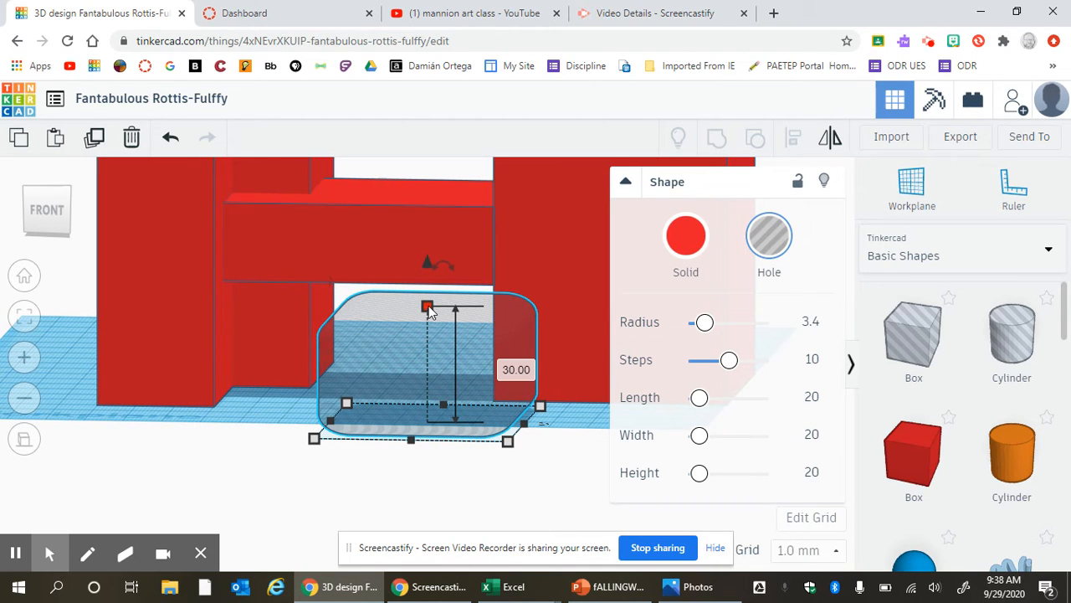
{"action": "mouse_move", "coordinate": [428, 309]}
{"action": "left_mouse_down"}
{"action": "mouse_move", "coordinate": [435, 326]}
{"action": "mouse_move", "coordinate": [434, 313]}
{"action": "left_mouse_up"}
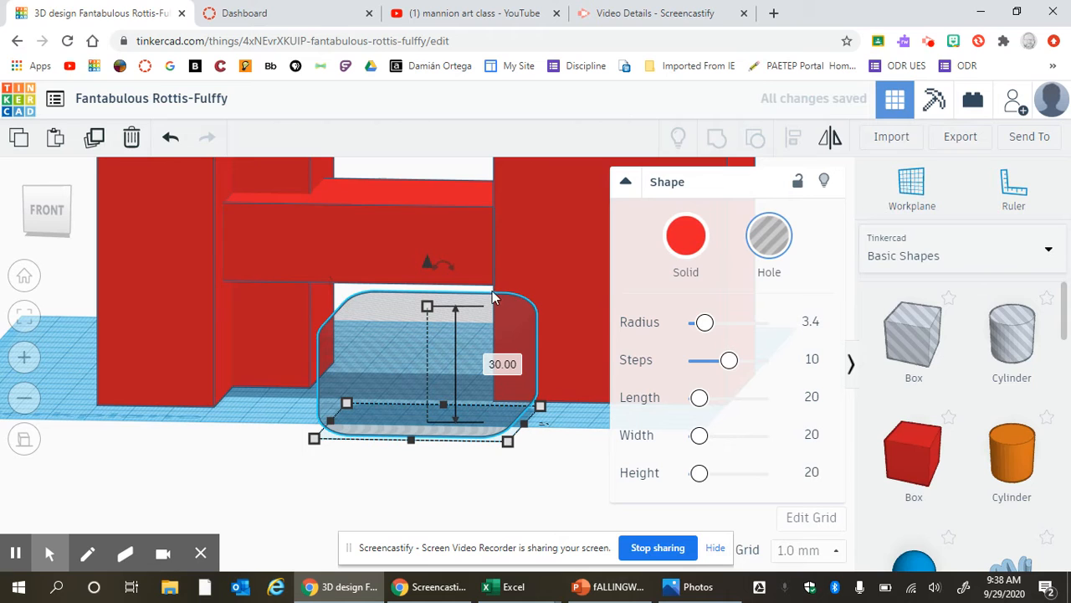
{"action": "left_click_drag", "start_coordinate": [434, 260], "coordinate": [429, 301]}
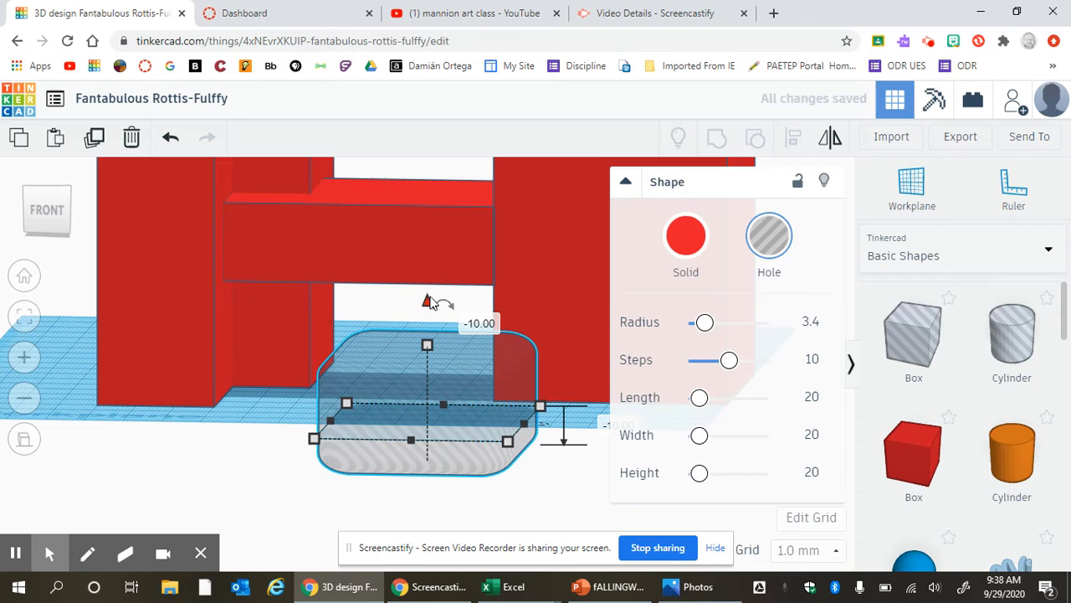
{"action": "mouse_move", "coordinate": [235, 424]}
{"action": "right_mouse_down"}
{"action": "mouse_move", "coordinate": [297, 438]}
{"action": "mouse_move", "coordinate": [250, 432]}
{"action": "right_mouse_up"}
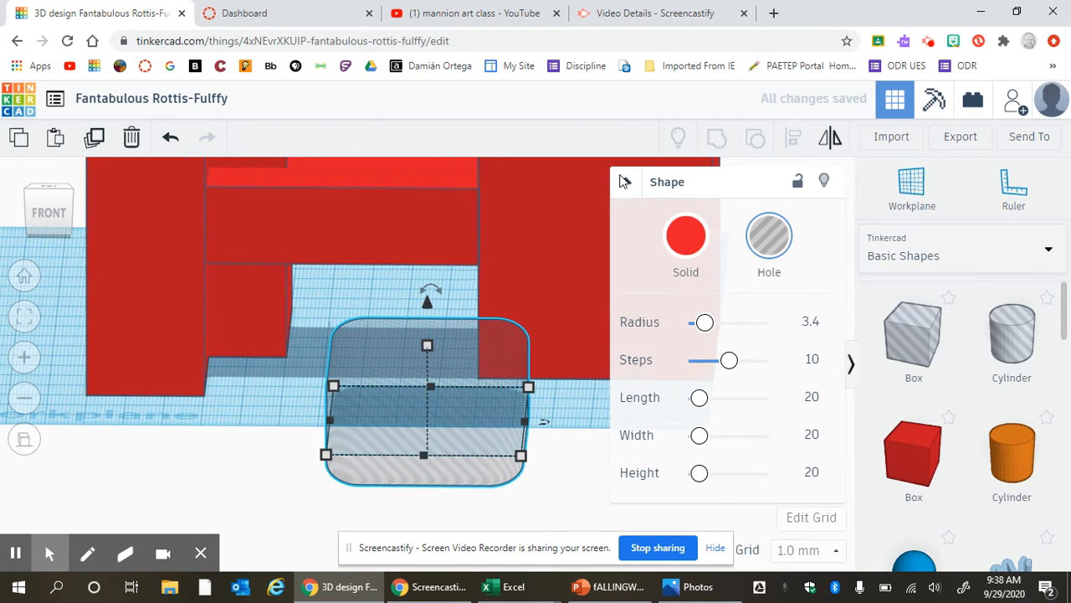
{"action": "left_click", "coordinate": [624, 182]}
{"action": "scroll", "coordinate": [674, 359], "scroll_direction": "down", "scroll_amount": 2}
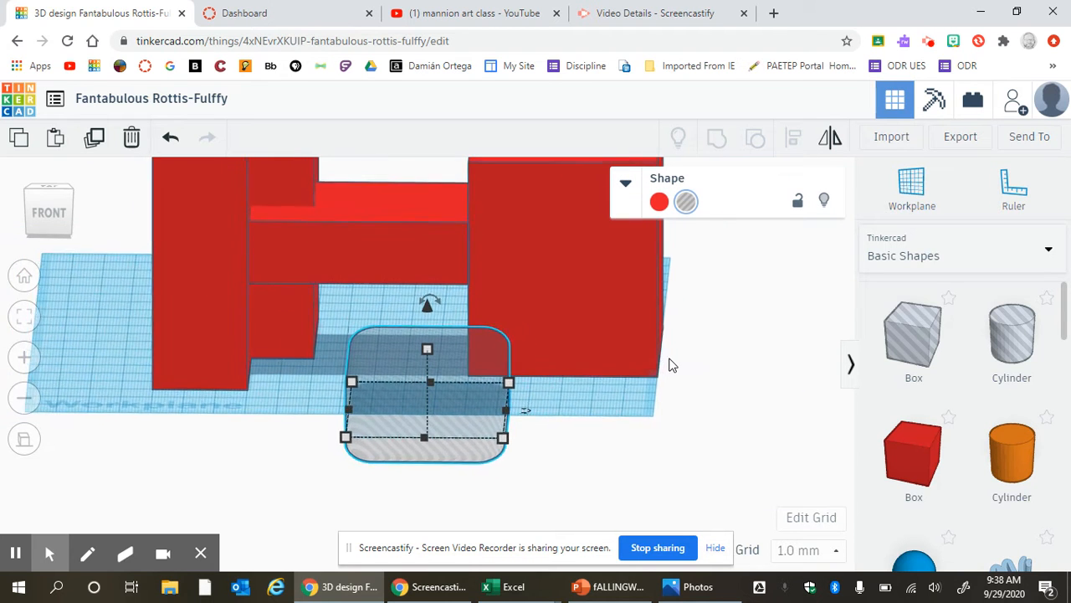
{"action": "scroll", "coordinate": [669, 359], "scroll_direction": "down", "scroll_amount": 2}
{"action": "right_click_drag", "start_coordinate": [671, 360], "coordinate": [598, 364]}
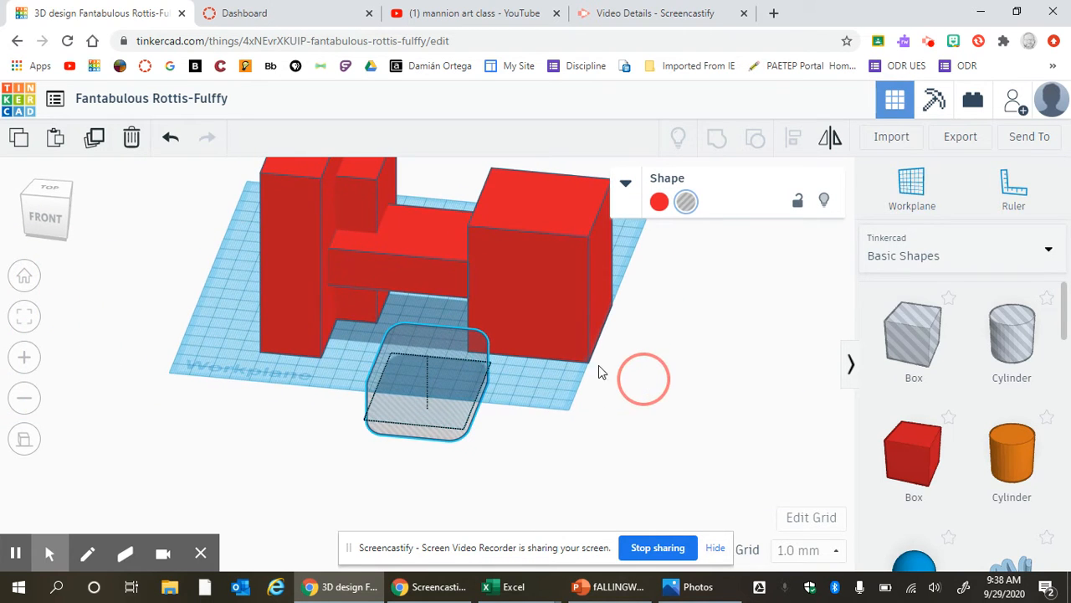
{"action": "left_click", "coordinate": [564, 346]}
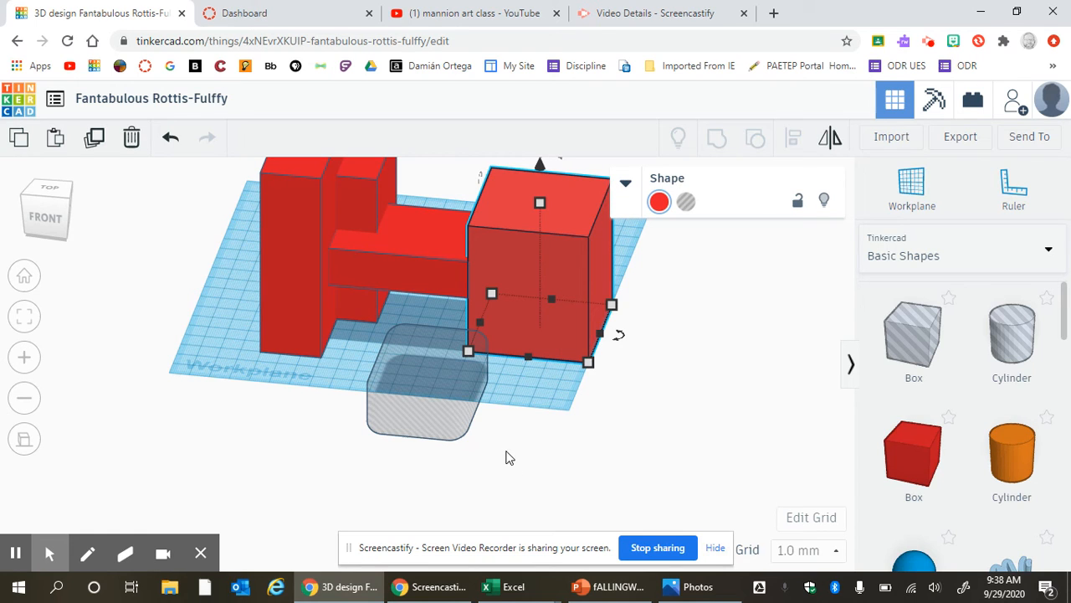
{"action": "left_click", "coordinate": [417, 375], "text": "shift"}
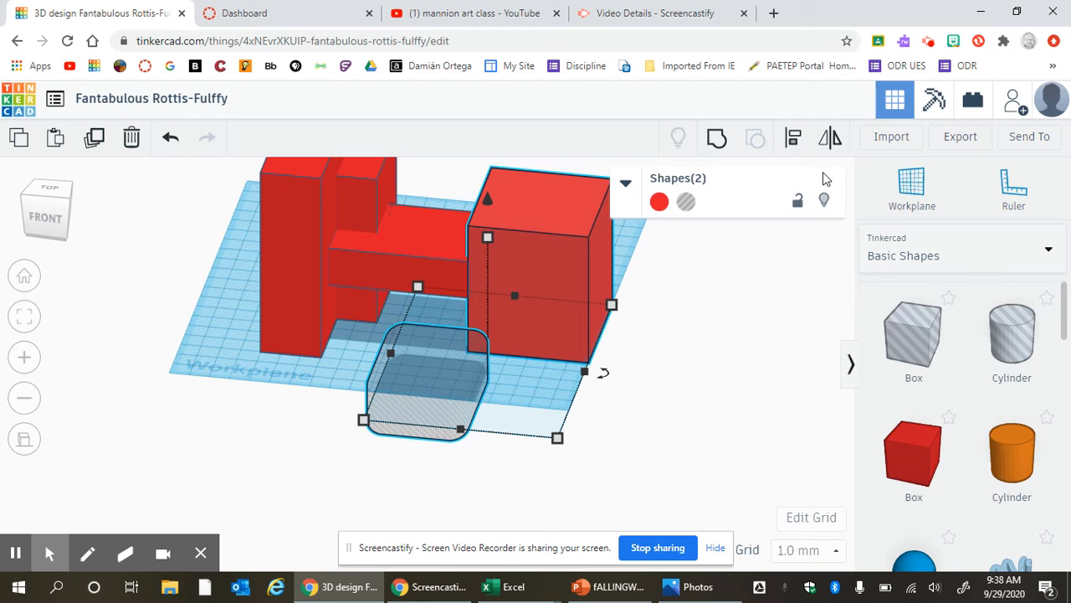
{"action": "left_click", "coordinate": [790, 139]}
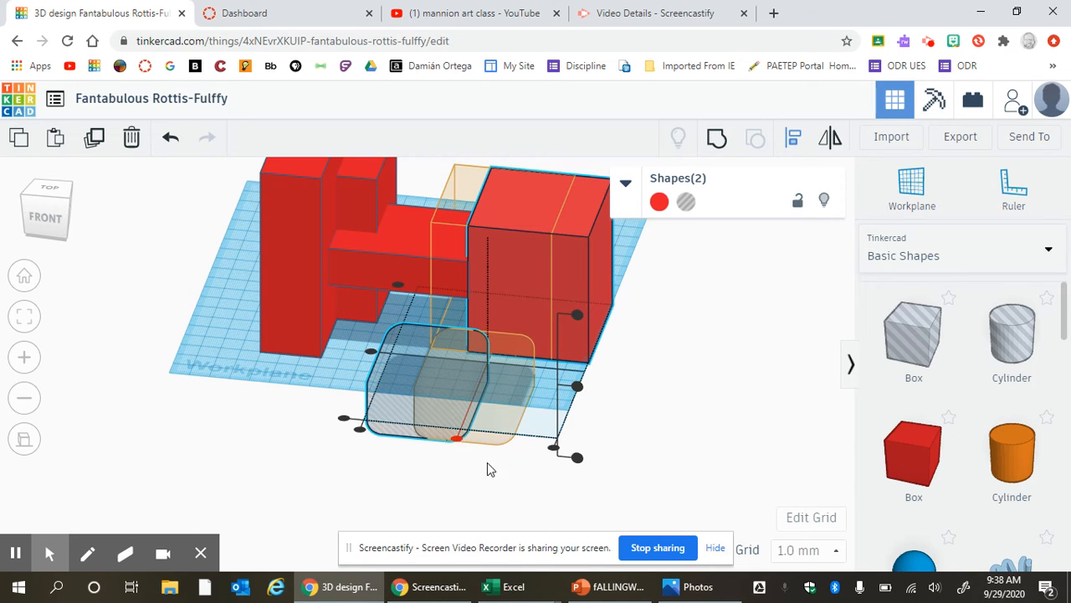
{"action": "left_click", "coordinate": [505, 489]}
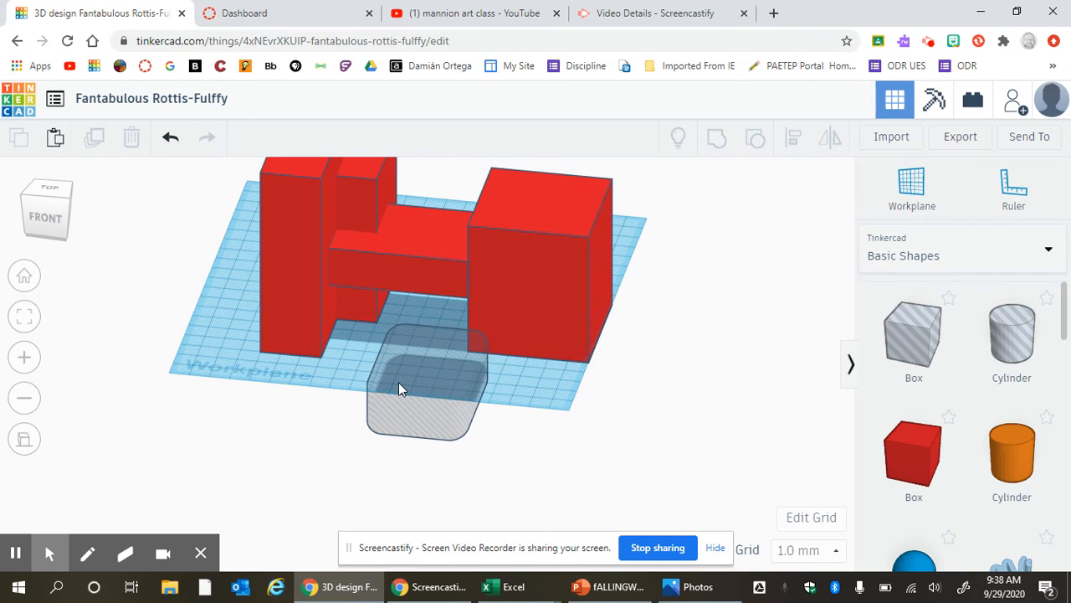
Move the rounded hole 41 mm across and 70 mm back into the large block's base, and nudge it 4 mm further back to extend through both faces.
{"action": "left_click_drag", "start_coordinate": [434, 403], "coordinate": [506, 326]}
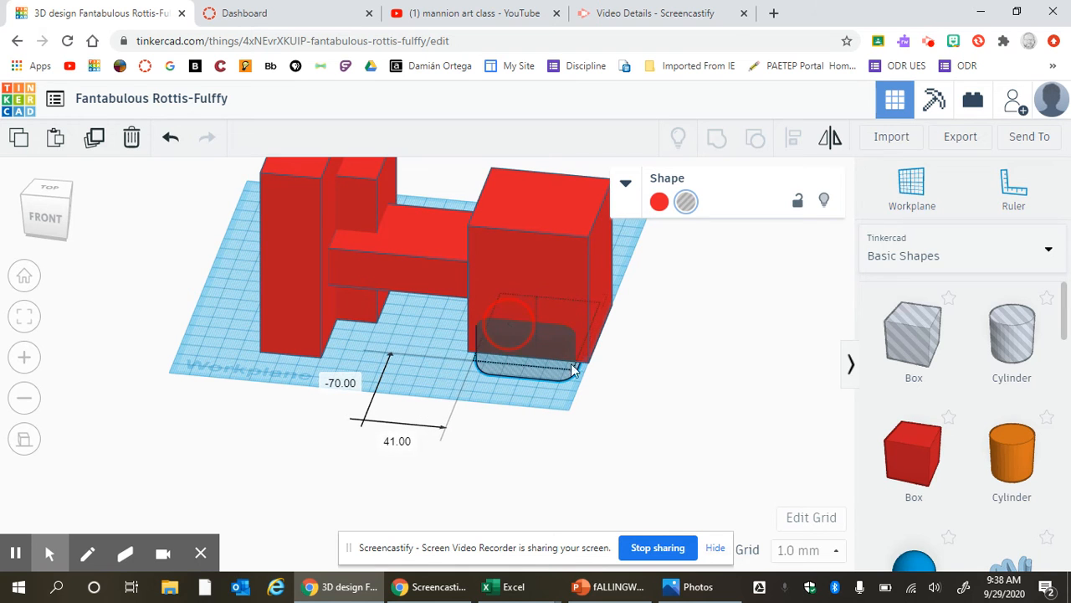
{"action": "right_click_drag", "start_coordinate": [716, 415], "coordinate": [559, 434]}
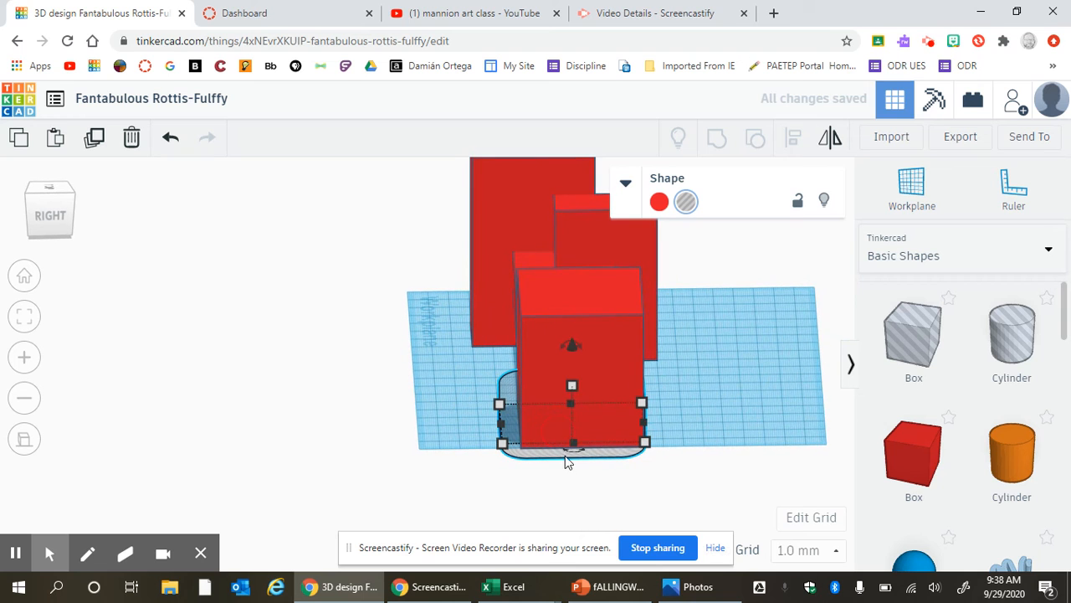
{"action": "key", "text": "Right"}
{"action": "key", "text": "Right"}
{"action": "key", "text": "Right"}
{"action": "key", "text": "Right"}
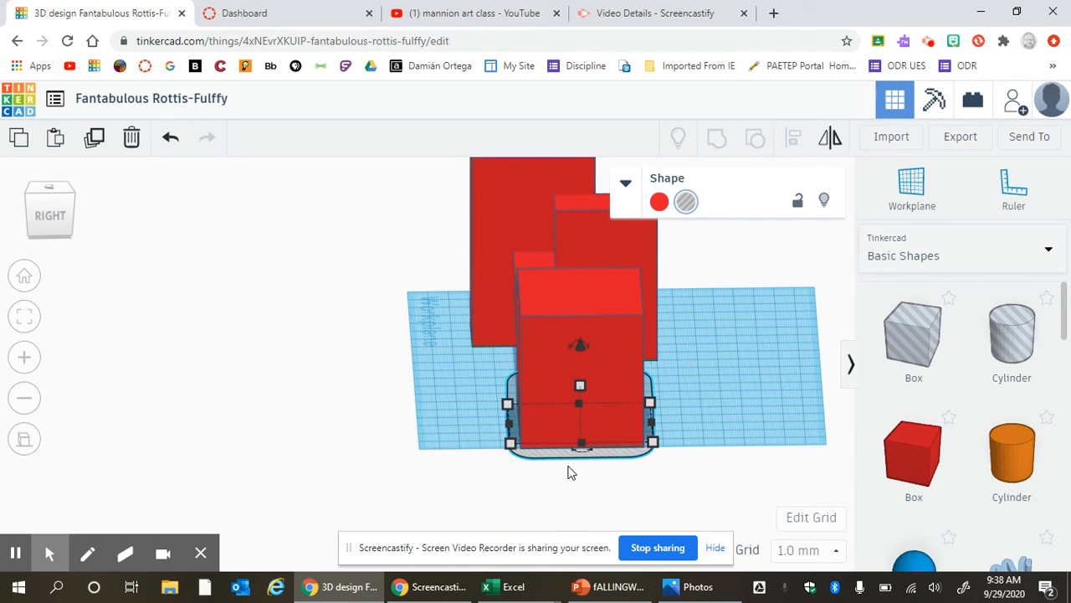
Select the large block together with the rounded hole and align them centred on each other across the block's width.
{"action": "right_click_drag", "start_coordinate": [441, 465], "coordinate": [651, 483]}
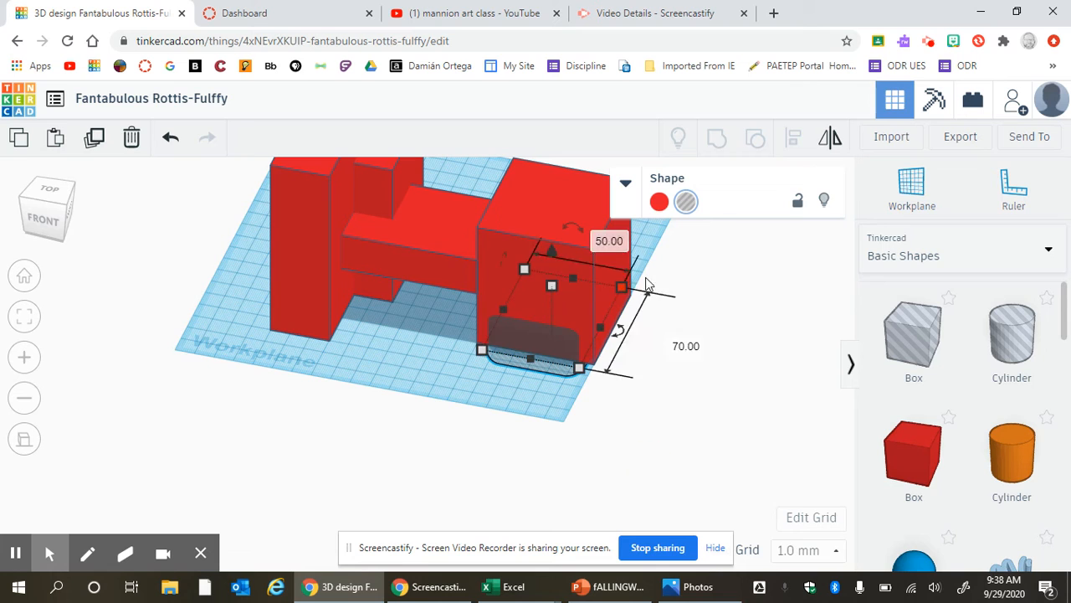
{"action": "right_click_drag", "start_coordinate": [496, 419], "coordinate": [542, 436]}
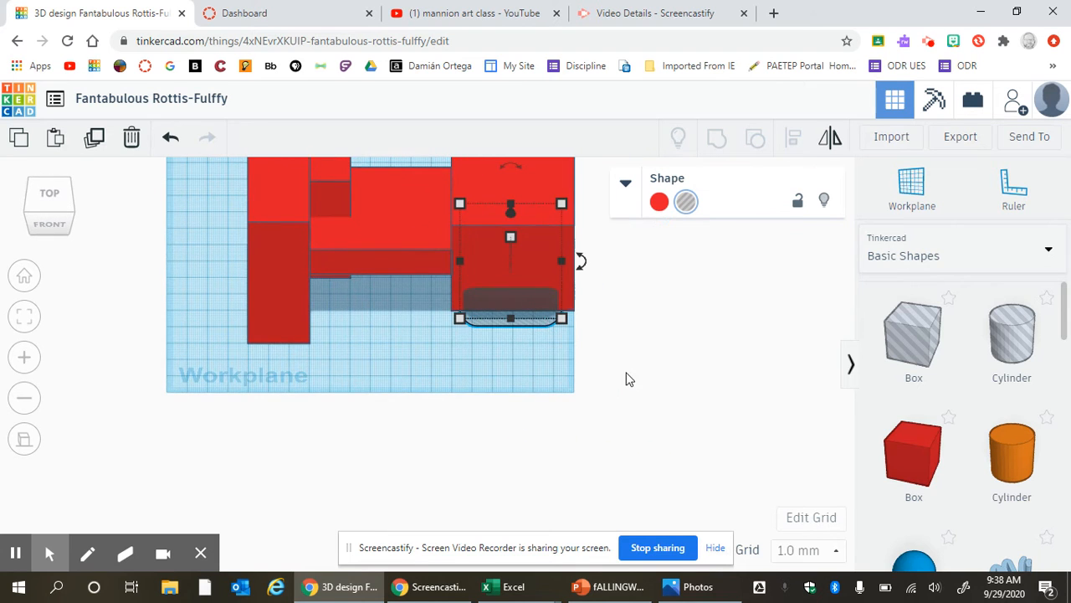
{"action": "left_click_drag", "start_coordinate": [632, 365], "coordinate": [519, 260]}
{"action": "left_click", "coordinate": [793, 139]}
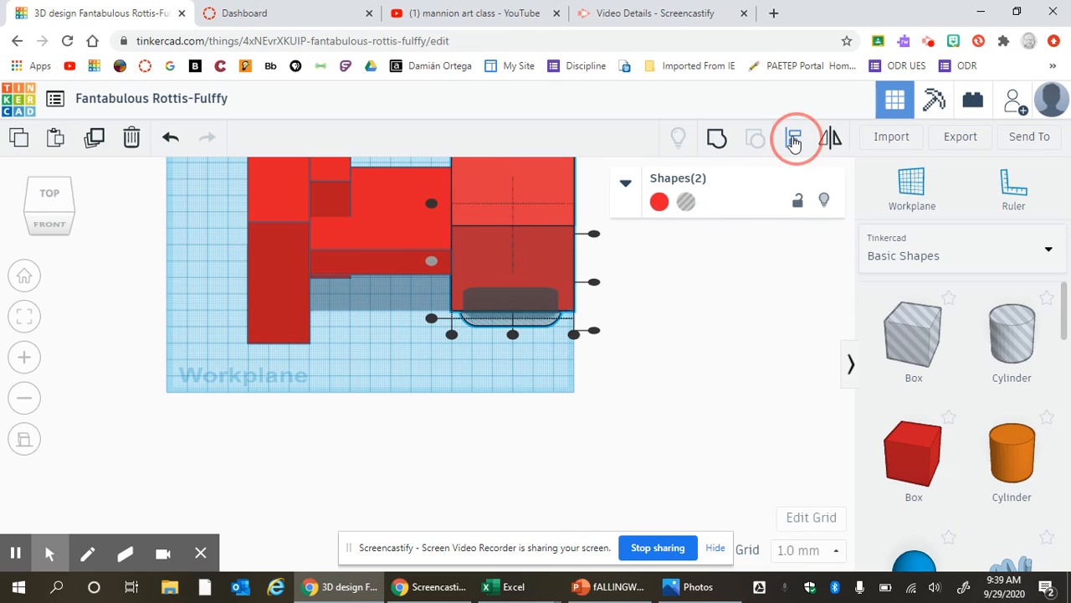
{"action": "left_click", "coordinate": [513, 336]}
{"action": "left_click", "coordinate": [687, 410]}
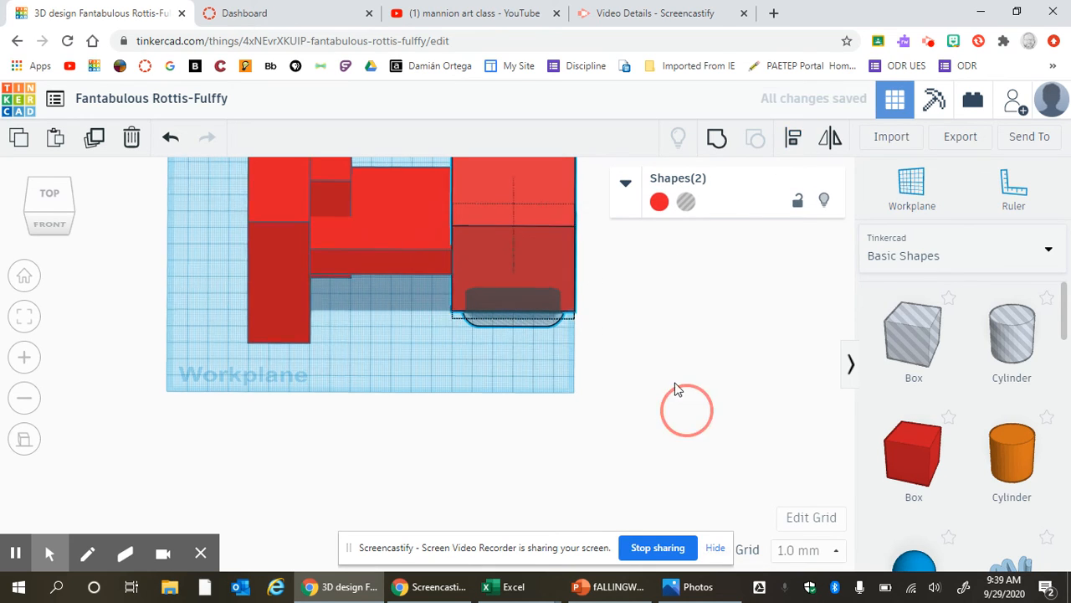
Group the large block with the rounded hole to cut the archway through its base, and check the opening.
{"action": "mouse_move", "coordinate": [674, 383]}
{"action": "right_mouse_down"}
{"action": "mouse_move", "coordinate": [671, 345]}
{"action": "mouse_move", "coordinate": [652, 359]}
{"action": "mouse_move", "coordinate": [677, 383]}
{"action": "right_mouse_up"}
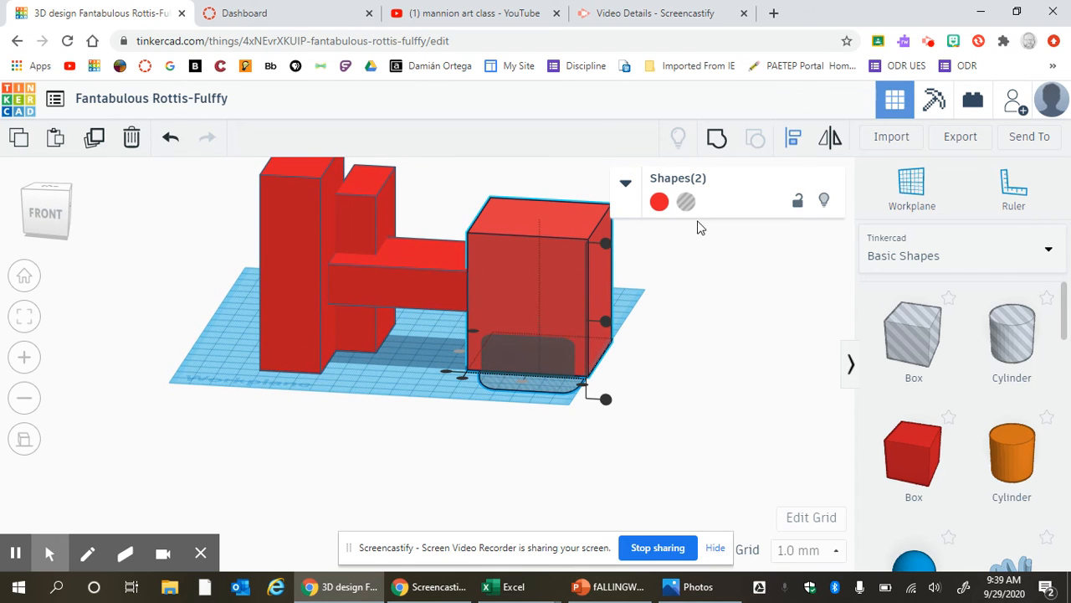
{"action": "left_click", "coordinate": [707, 142]}
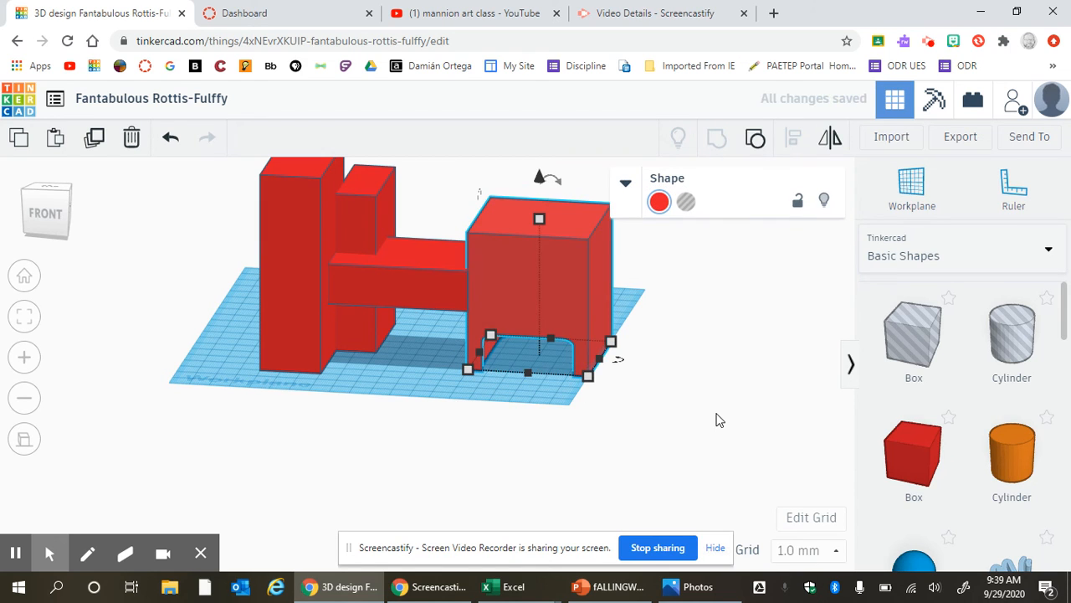
{"action": "mouse_move", "coordinate": [717, 419]}
{"action": "right_mouse_down"}
{"action": "mouse_move", "coordinate": [715, 385]}
{"action": "mouse_move", "coordinate": [735, 418]}
{"action": "right_mouse_up"}
{"action": "scroll", "coordinate": [548, 365], "scroll_direction": "up", "scroll_amount": 5}
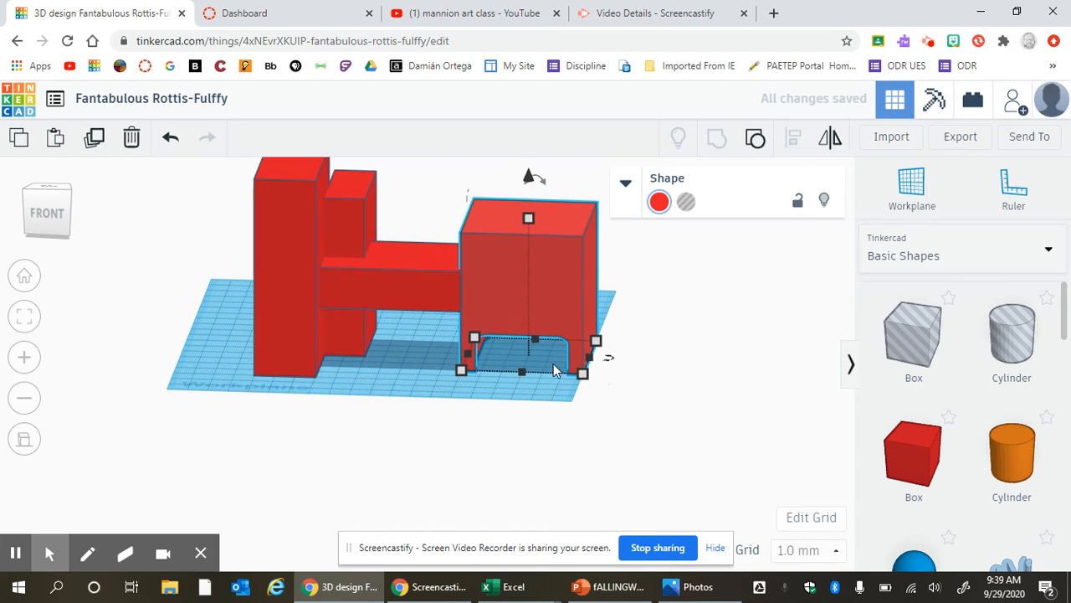
{"action": "right_click_drag", "start_coordinate": [580, 395], "coordinate": [601, 358]}
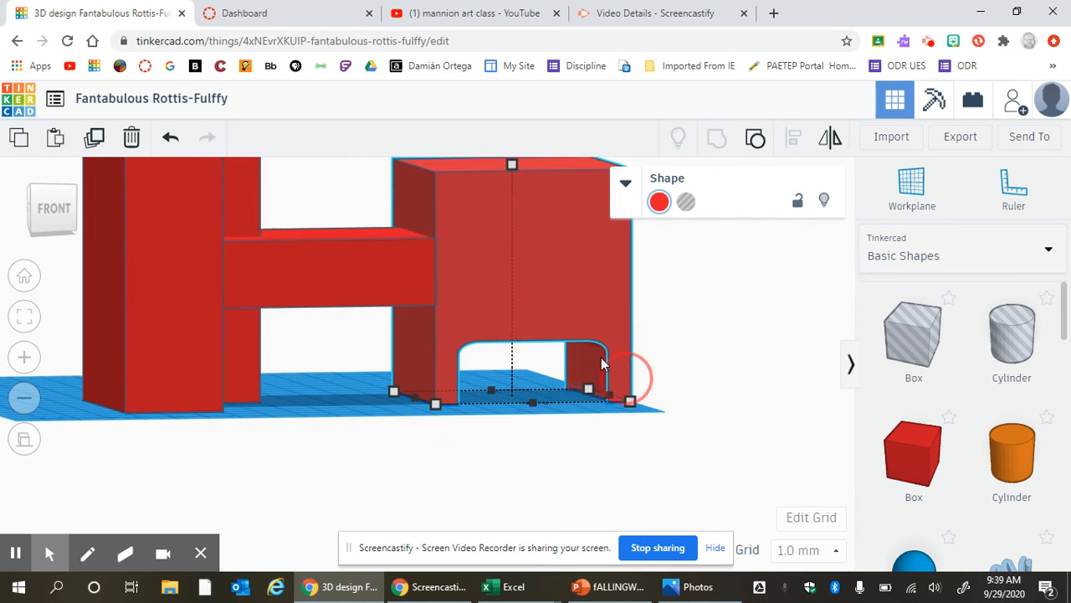
{"action": "scroll", "coordinate": [601, 355], "scroll_direction": "up", "scroll_amount": 6}
{"action": "scroll", "coordinate": [678, 397], "scroll_direction": "down", "scroll_amount": 6}
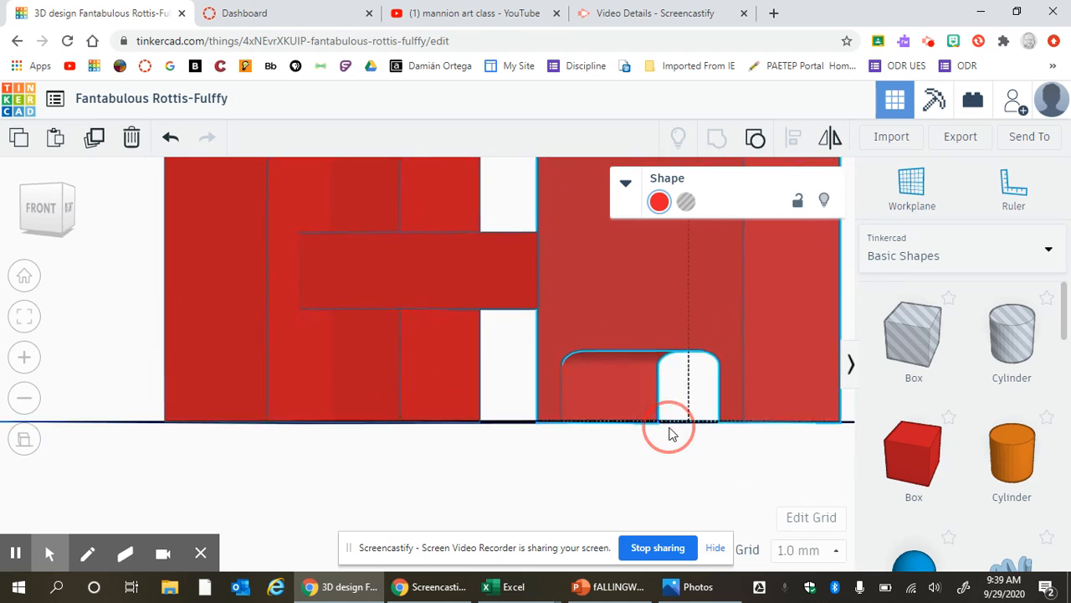
{"action": "scroll", "coordinate": [672, 430], "scroll_direction": "down", "scroll_amount": 5}
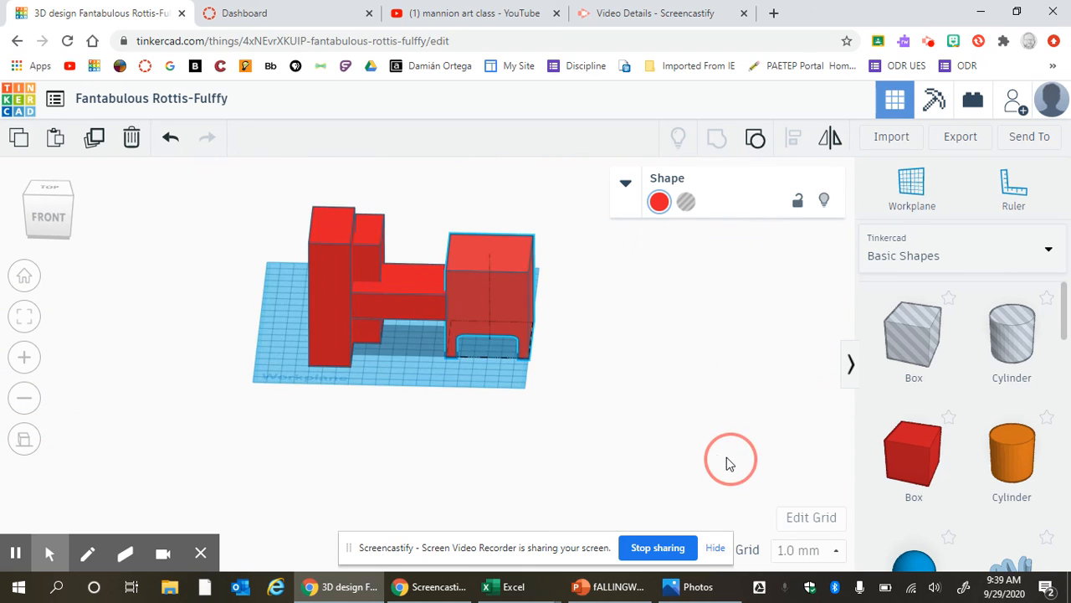